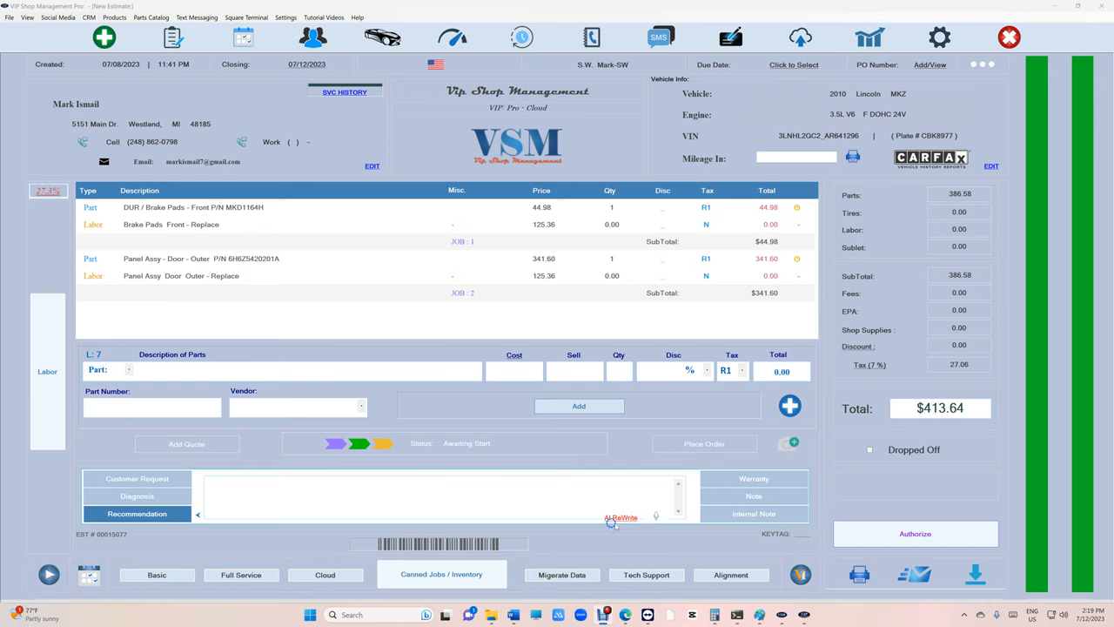
Step: Show the AI ReWrite menu with rewrite, spell check and exit options for the Recommendation note
click(619, 520)
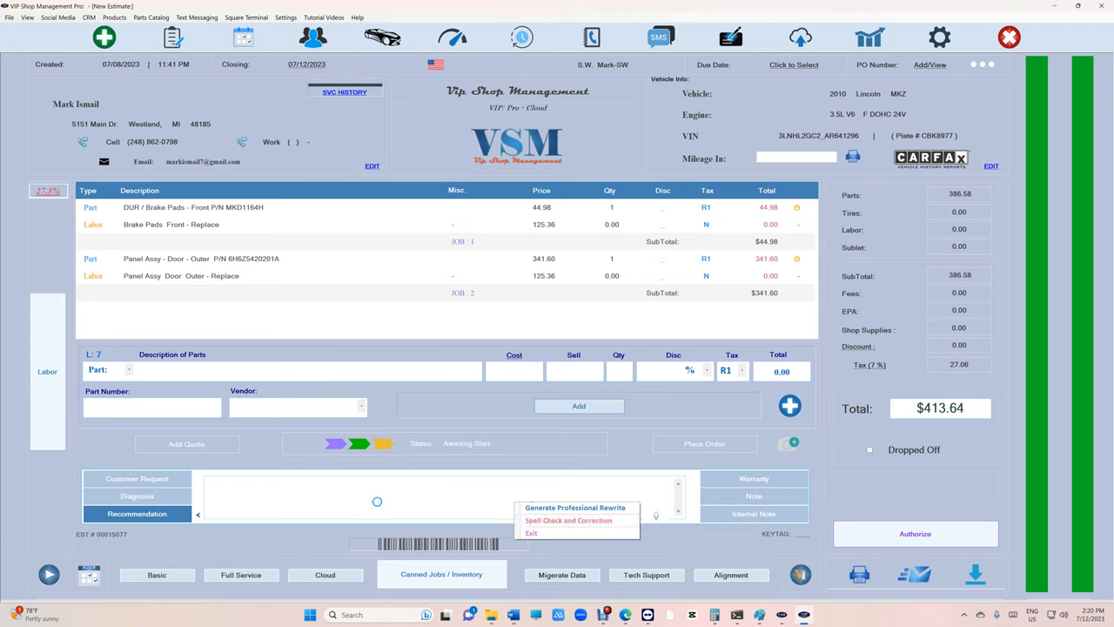
Step: Leave the AI menu via Exit and note 'oil chnge air suspensin tire rotaton' in the Recommendation box
click(377, 501)
text(oi)
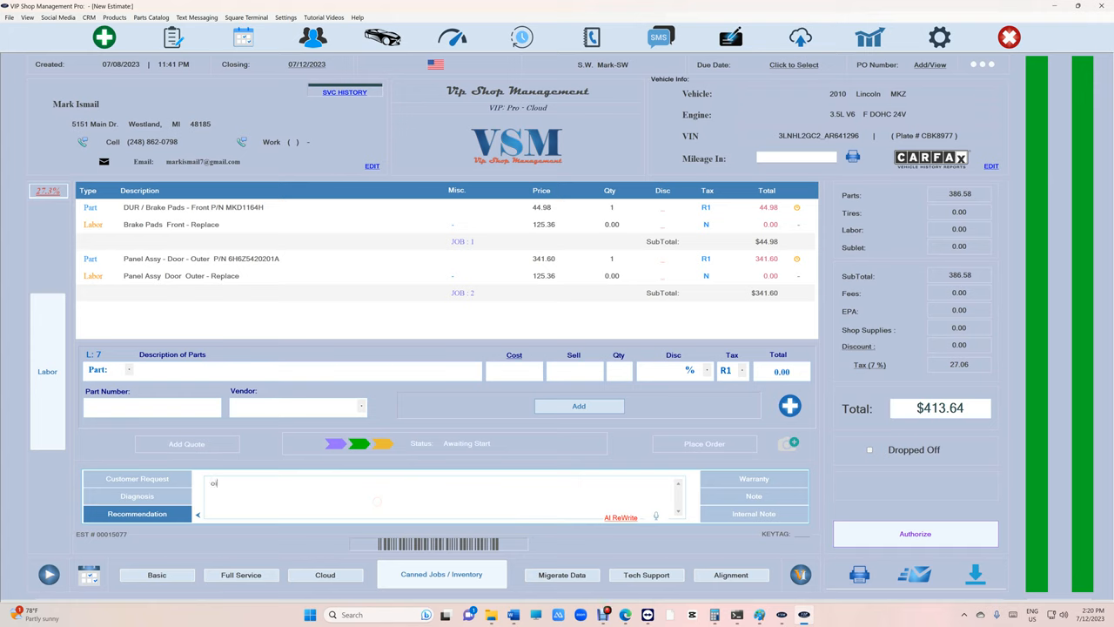
text(l chn)
text(ge )
text(air suspe)
text(ns)
text(in)
text( tire ro)
text(tat)
text(on)
Step: Run AI Spell Check and Correction so the note reads 'oil change air suspension tire rotation'
click(615, 520)
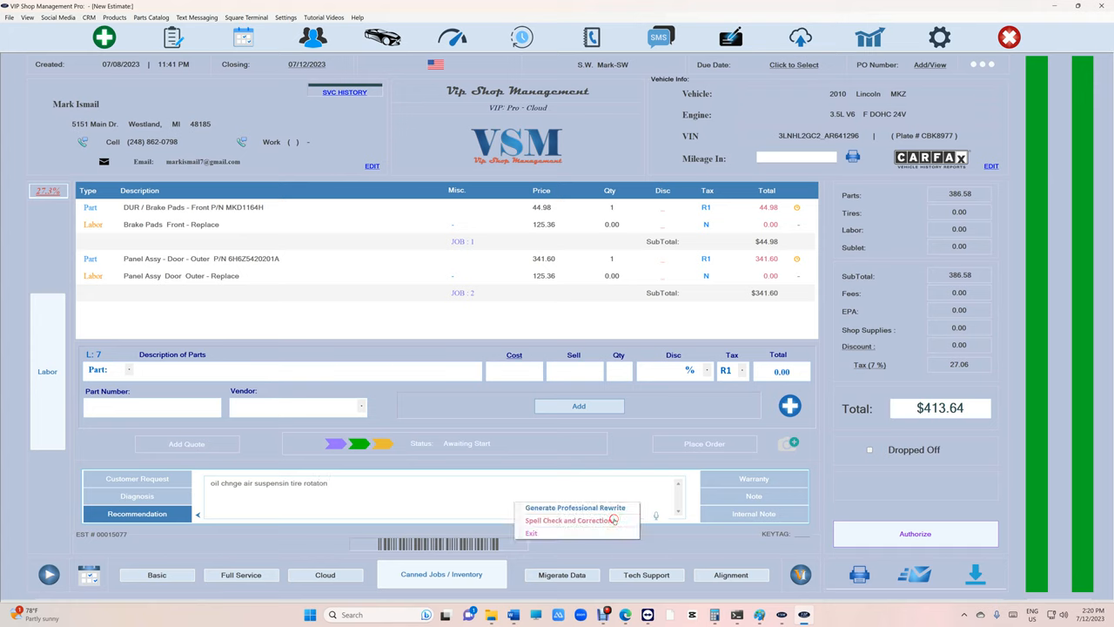
click(565, 521)
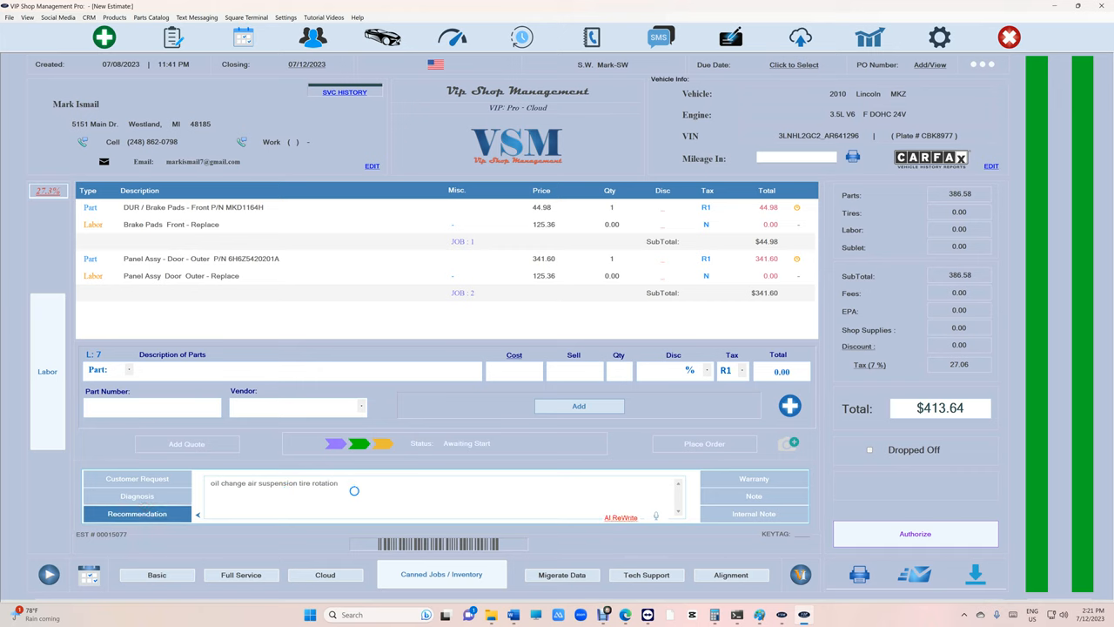
Step: Generate a Professional Rewrite of the note and remove its 'Dear customer,' greeting
click(620, 519)
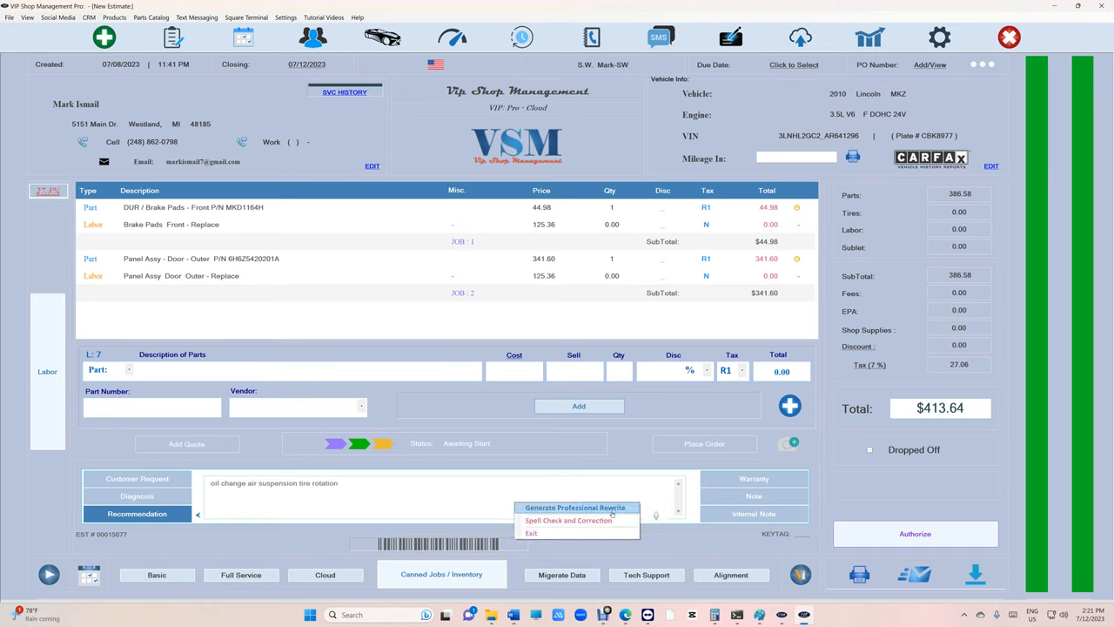
click(575, 508)
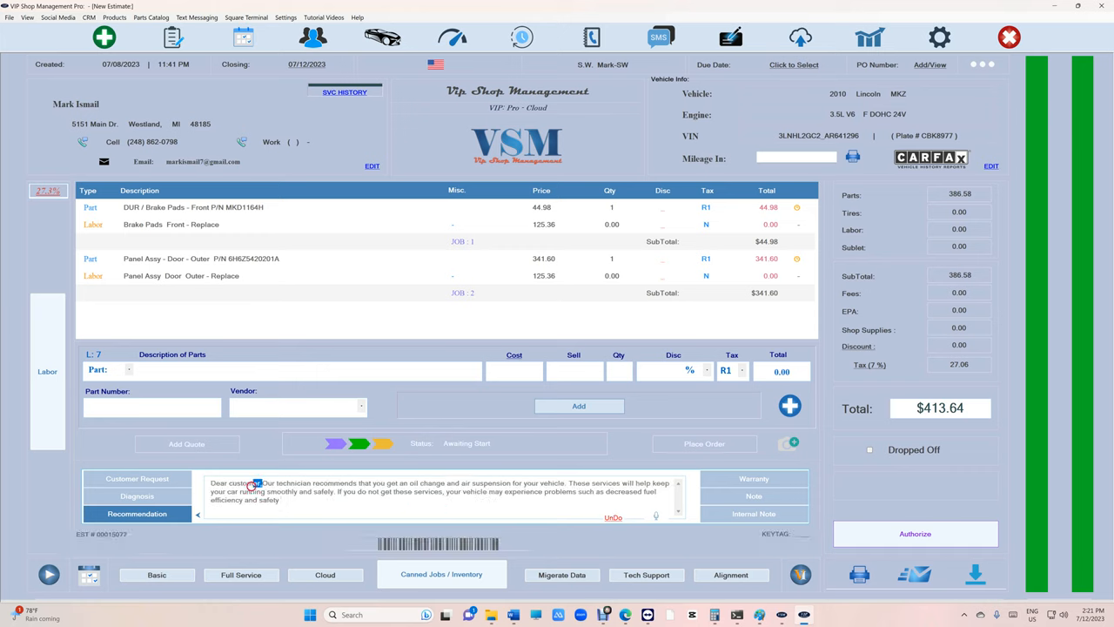
drag(261, 483, 211, 484)
key(Delete)
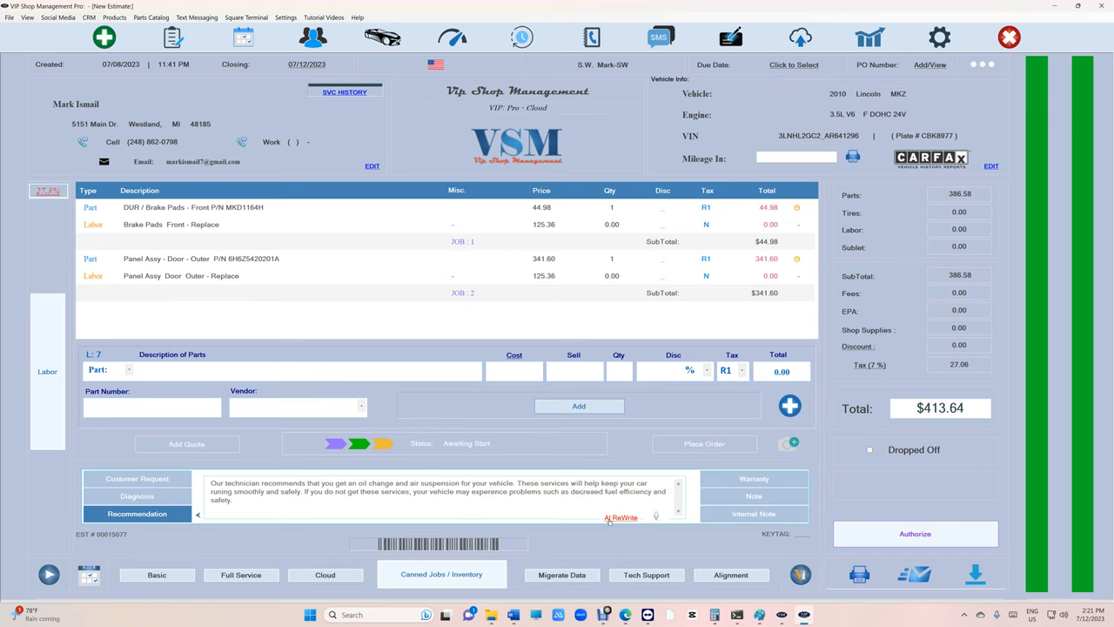
Step: Run AI Spell Check and Correction on the paragraph, fixing 'running' and 'experience', and review the text
click(608, 519)
click(590, 522)
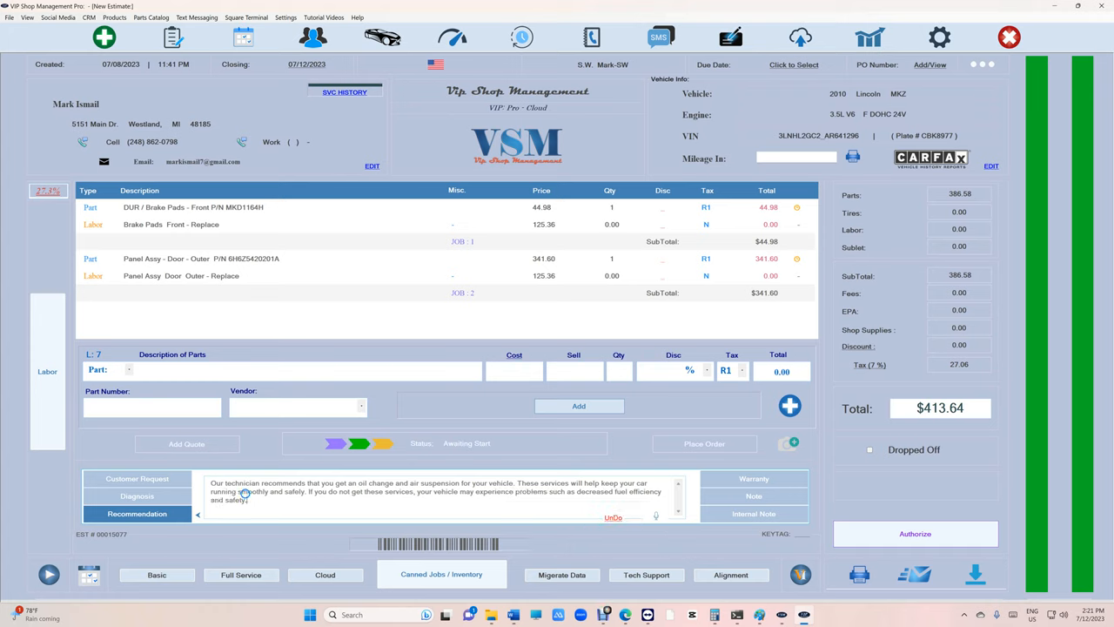
double_click(253, 491)
click(578, 494)
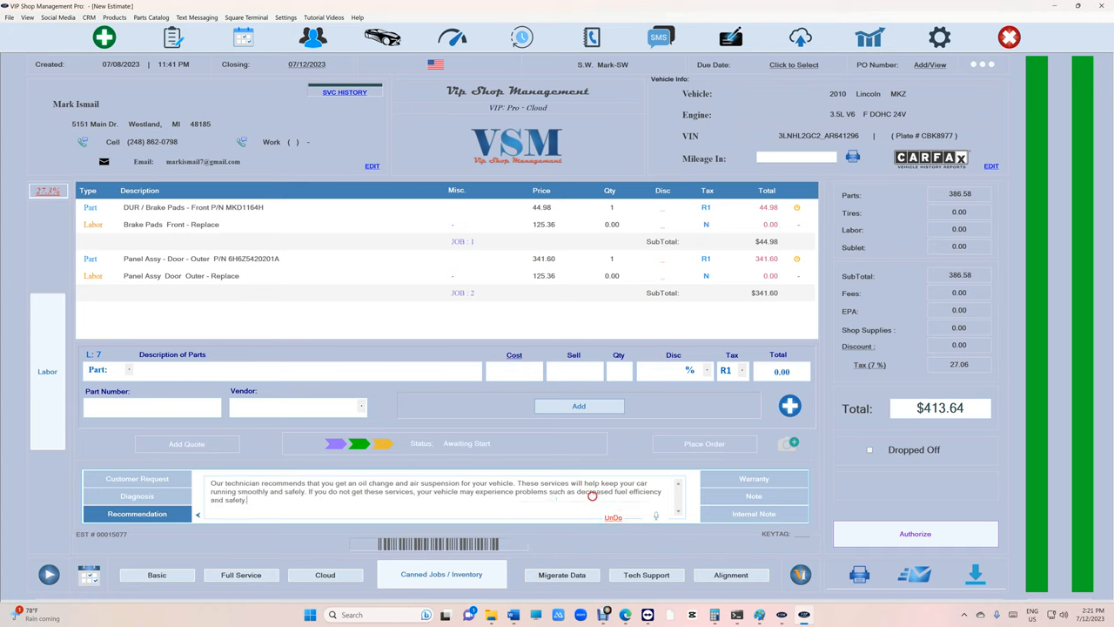